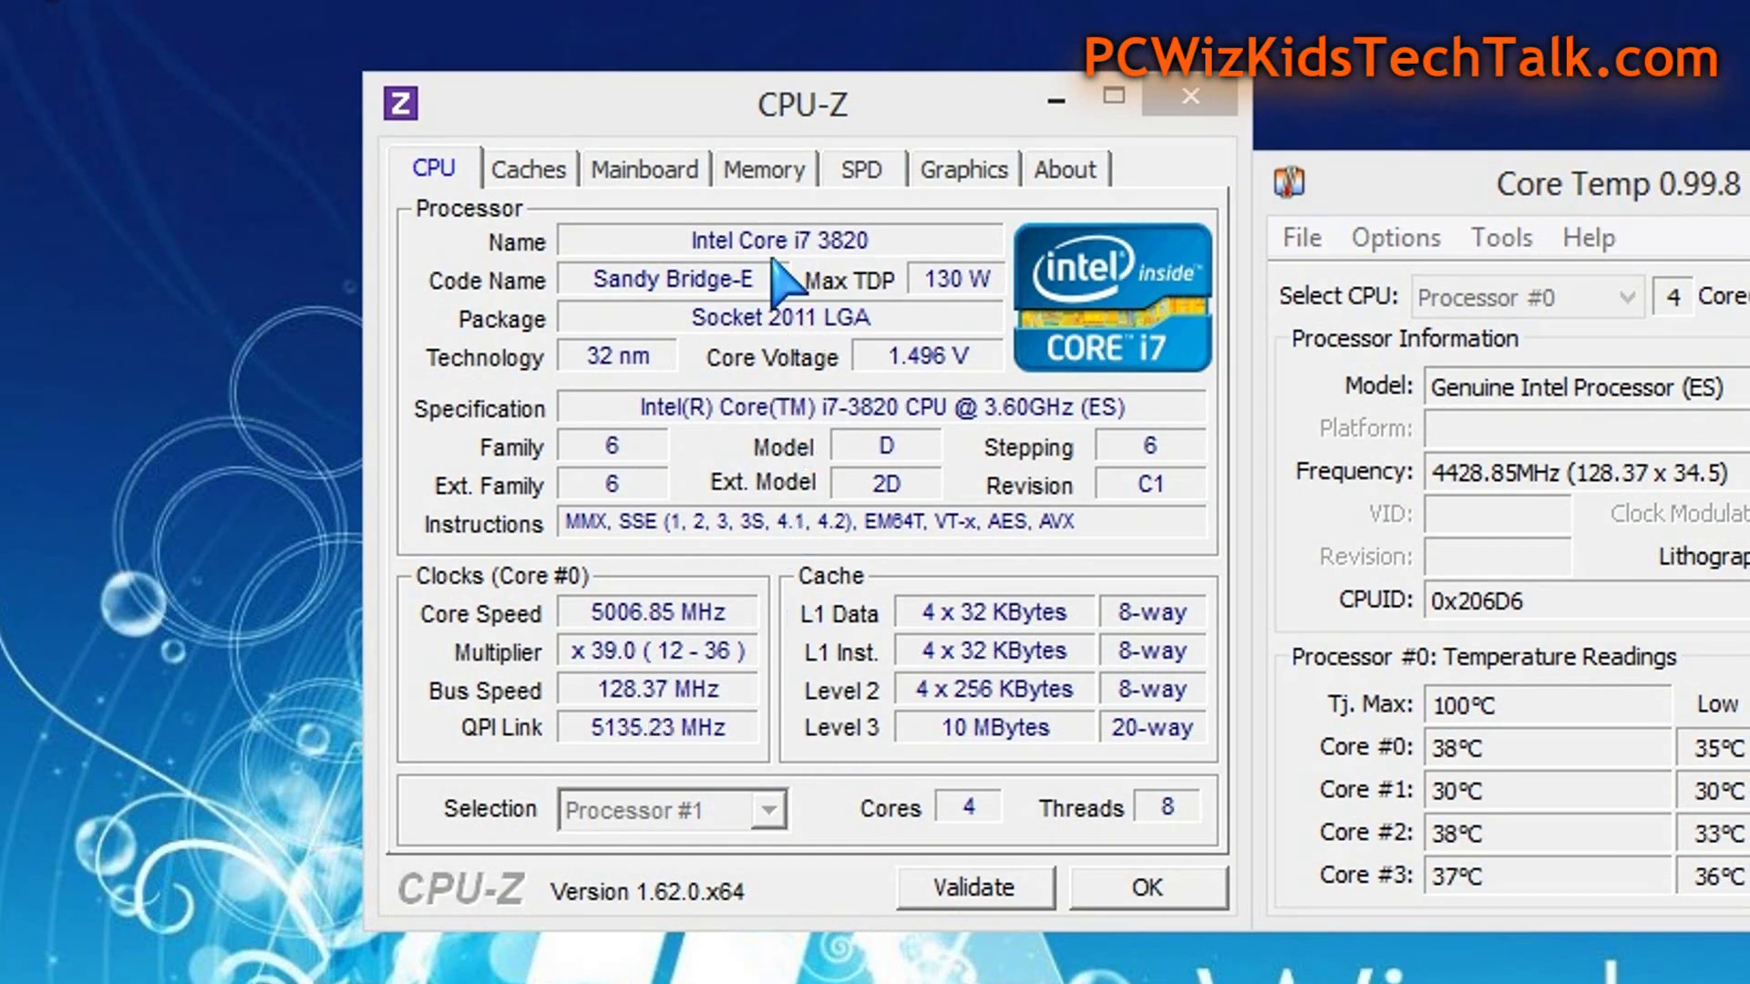
Check CPU-Z's Mainboard, Memory and SPD tabs for board, installed RAM and module details.
click(674, 170)
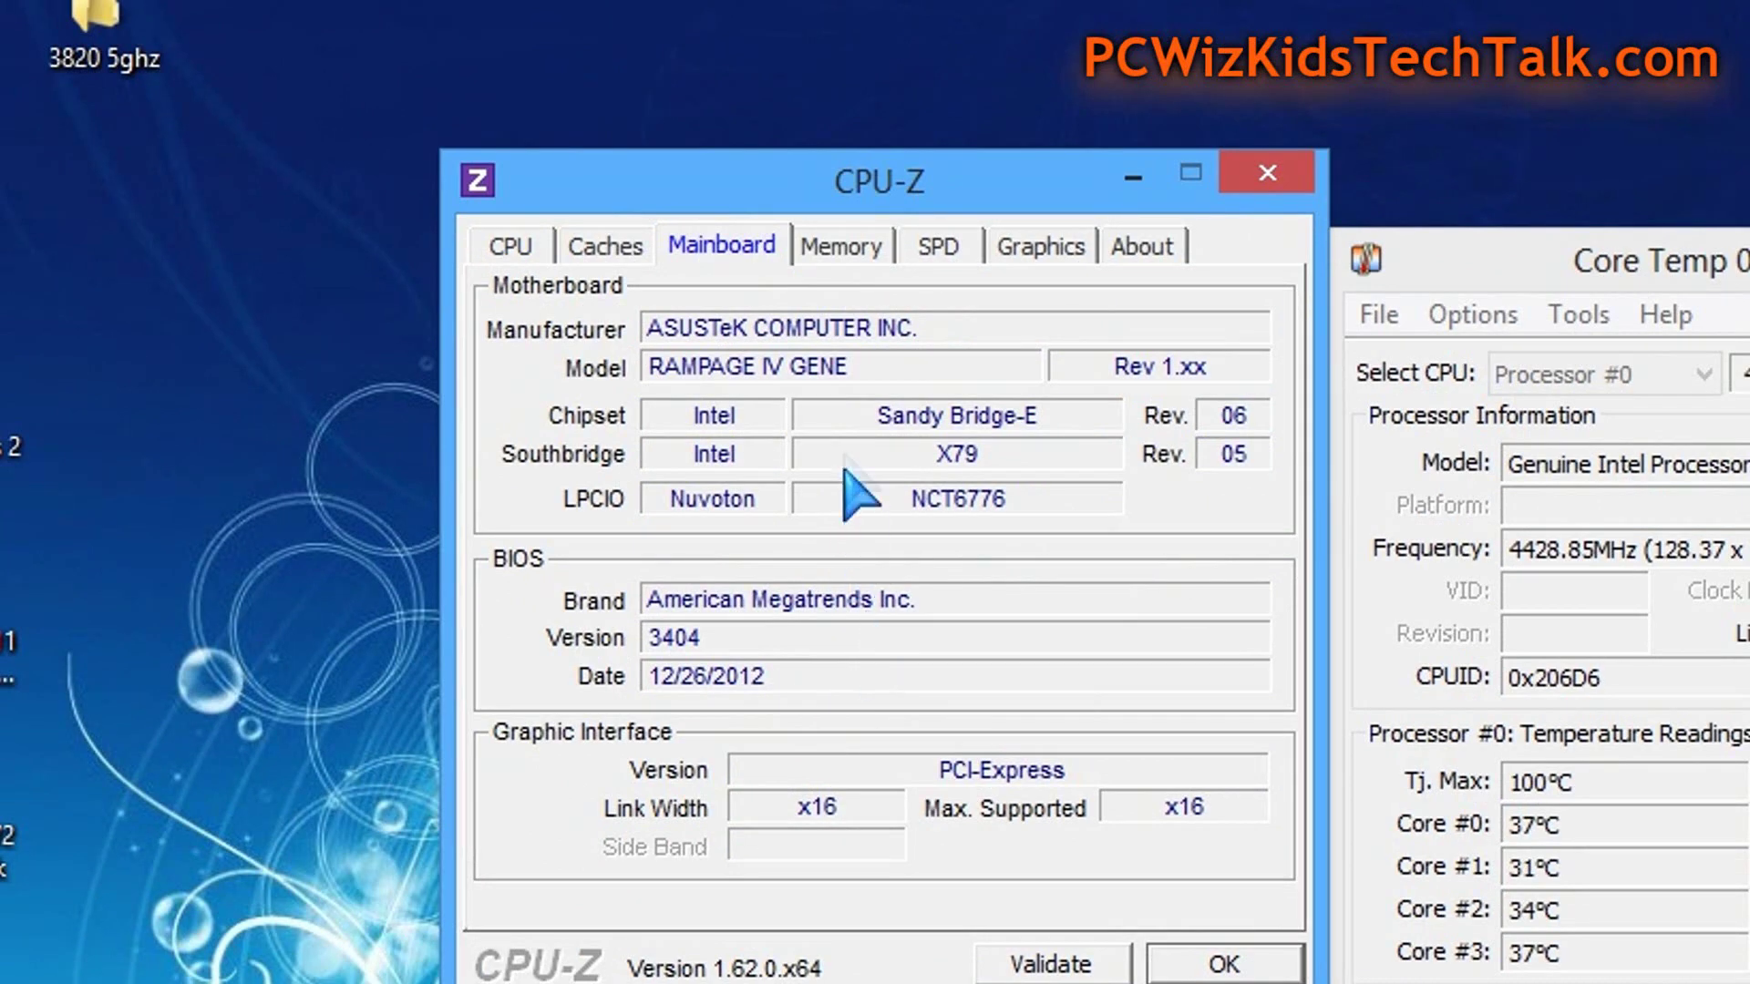
click(859, 251)
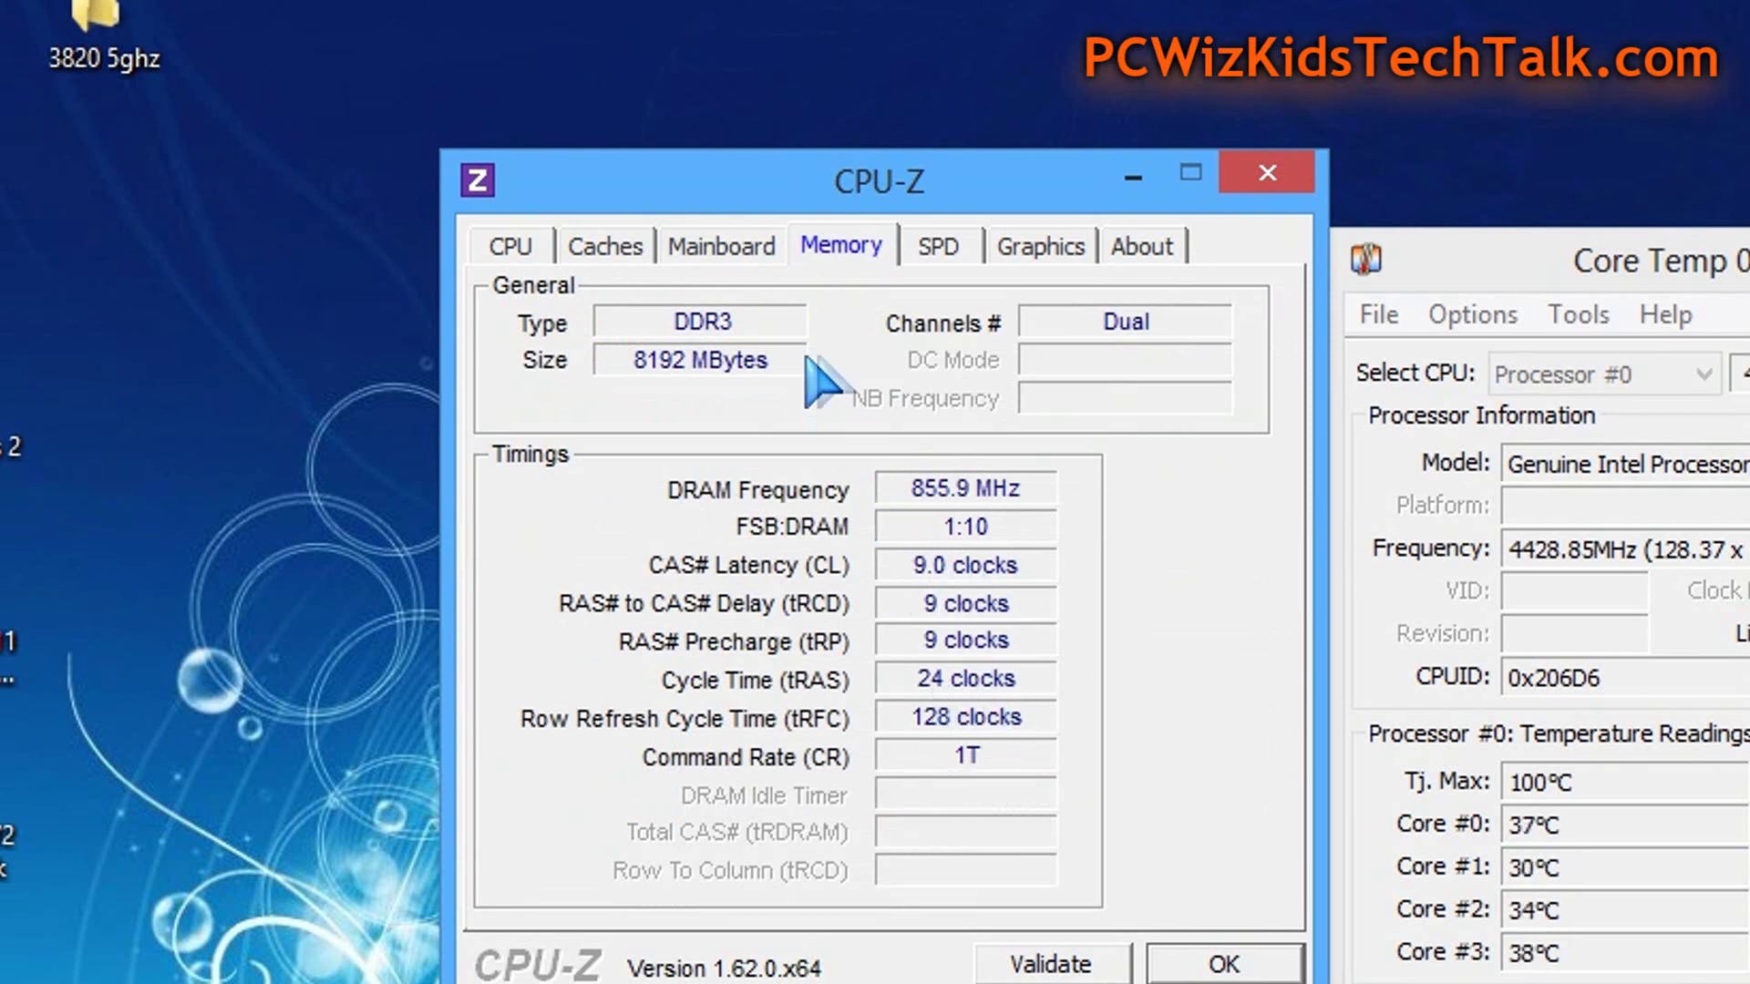
click(943, 246)
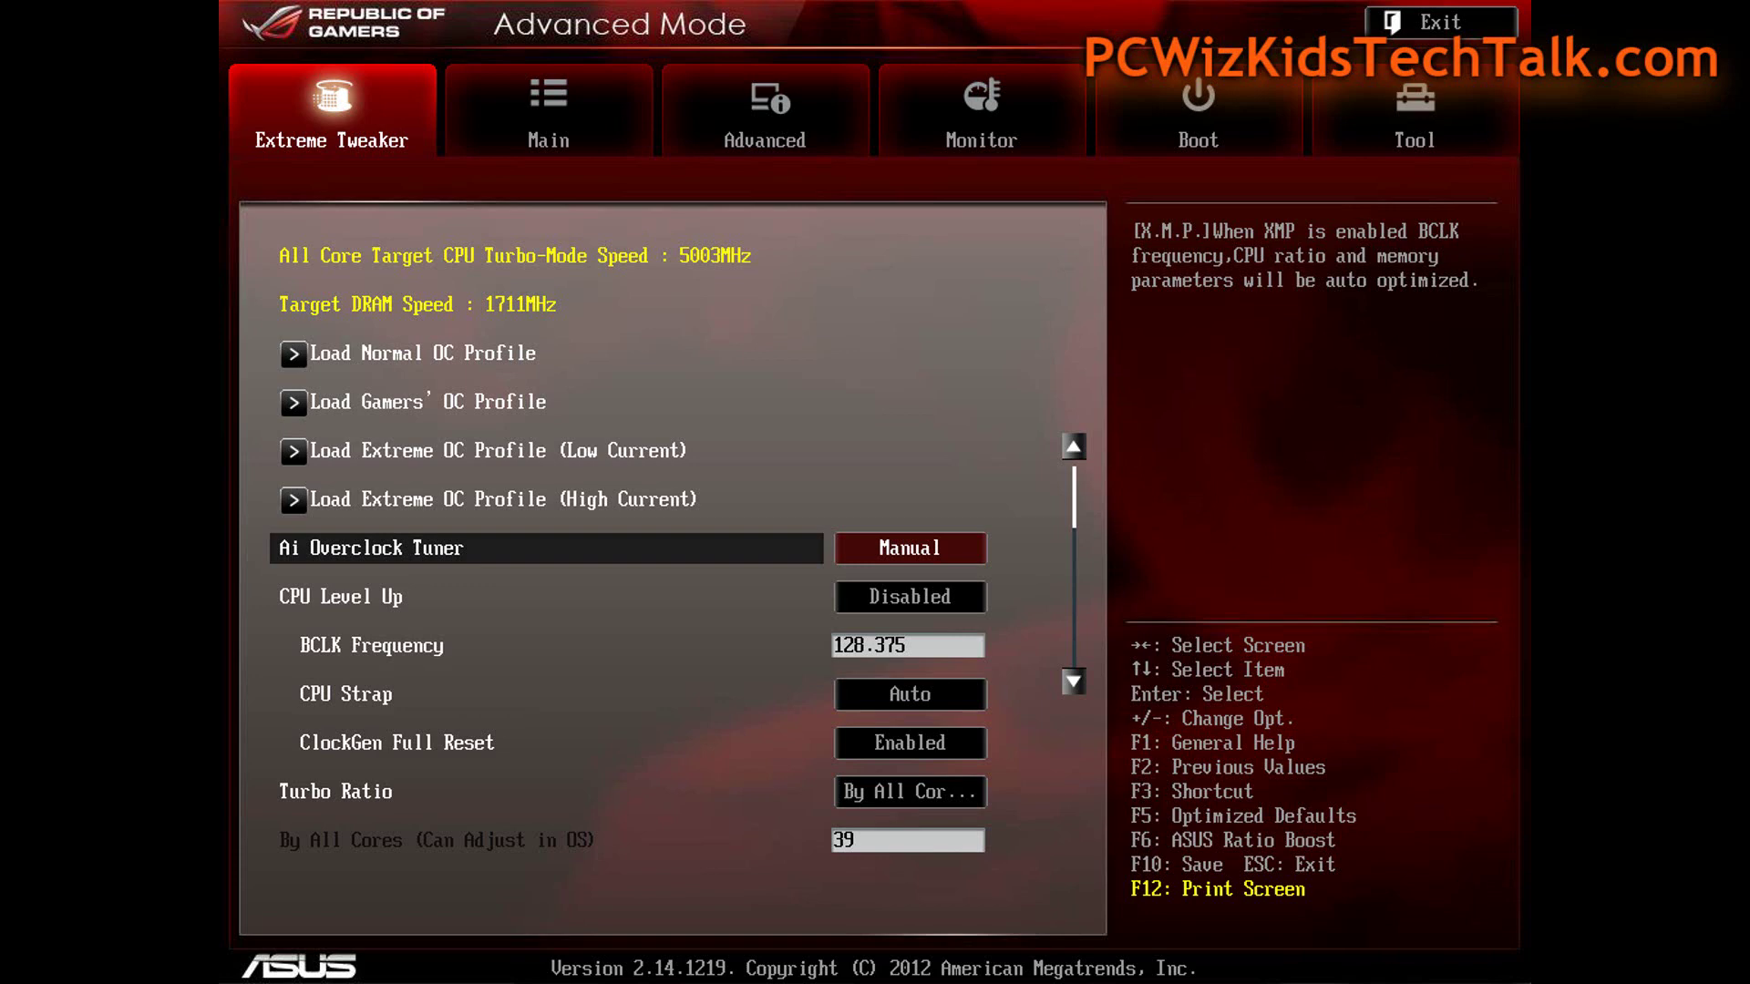
Move down Extreme Tweaker to CPU VCORE Manual Voltage at 1.470 V.
key(Down)
key(Down)
key(Down)
key(Down)
key(Down)
key(Down)
key(Down)
key(Down)
key(Down)
key(Down)
key(Down)
key(Down)
key(Down)
key(Down)
key(Down)
key(Down)
key(Down)
key(Down)
key(Down)
key(Down)
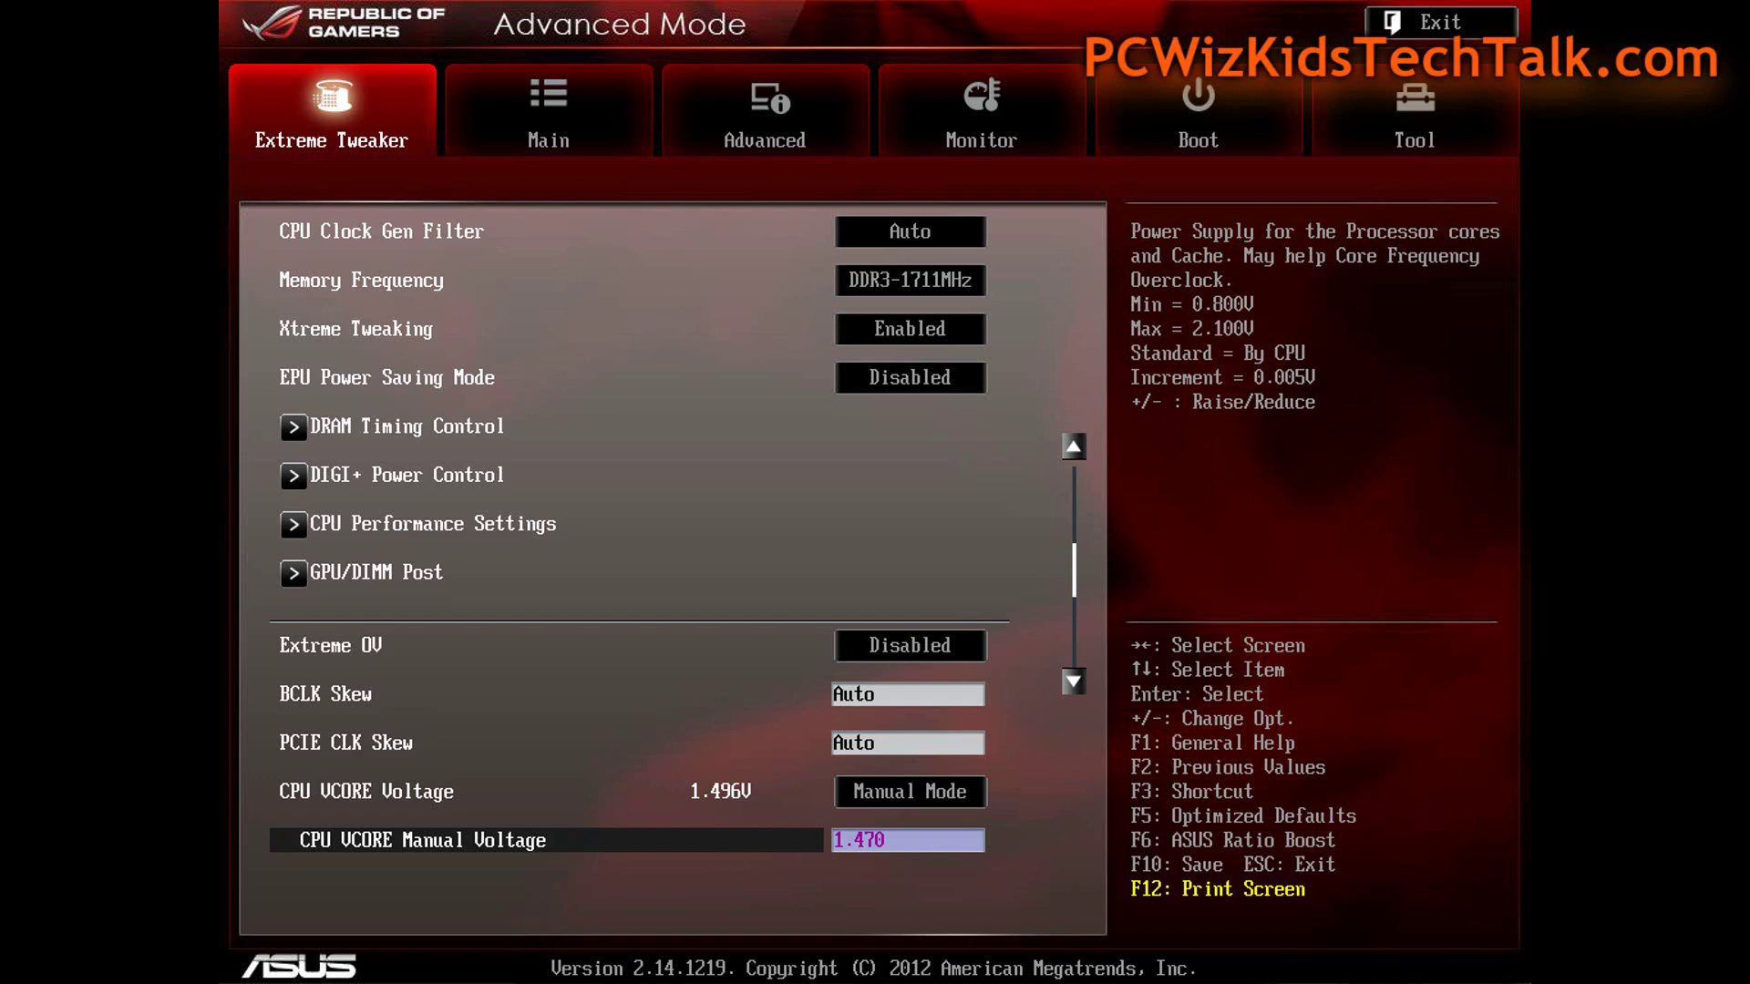
Move further down past the 1.600 DRAM voltages and manual CPU VCCSA to PCIE Spread Spectrum.
key(Down)
key(Down)
key(Down)
key(Down)
key(Down)
key(Down)
key(Down)
key(Down)
key(Down)
key(Down)
key(Down)
key(Down)
key(Down)
key(Down)
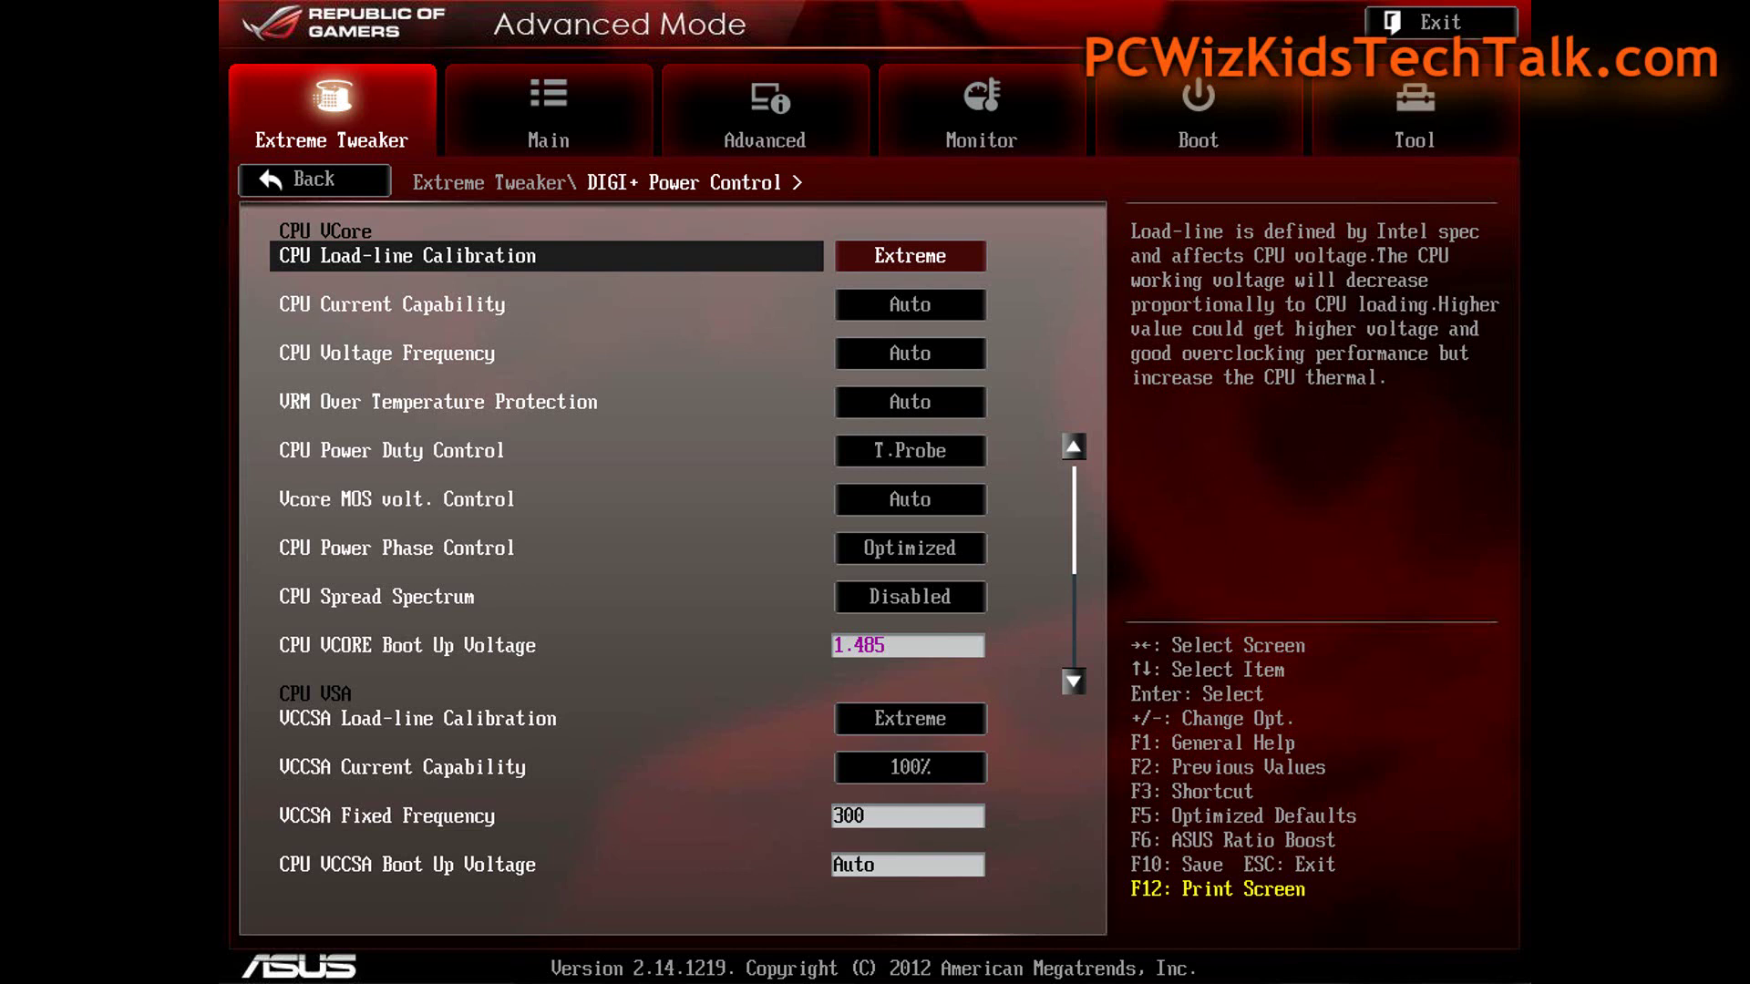
Jump to the bottom of DIGI+ Power Control, then move to Advanced CPU Configuration.
key(End)
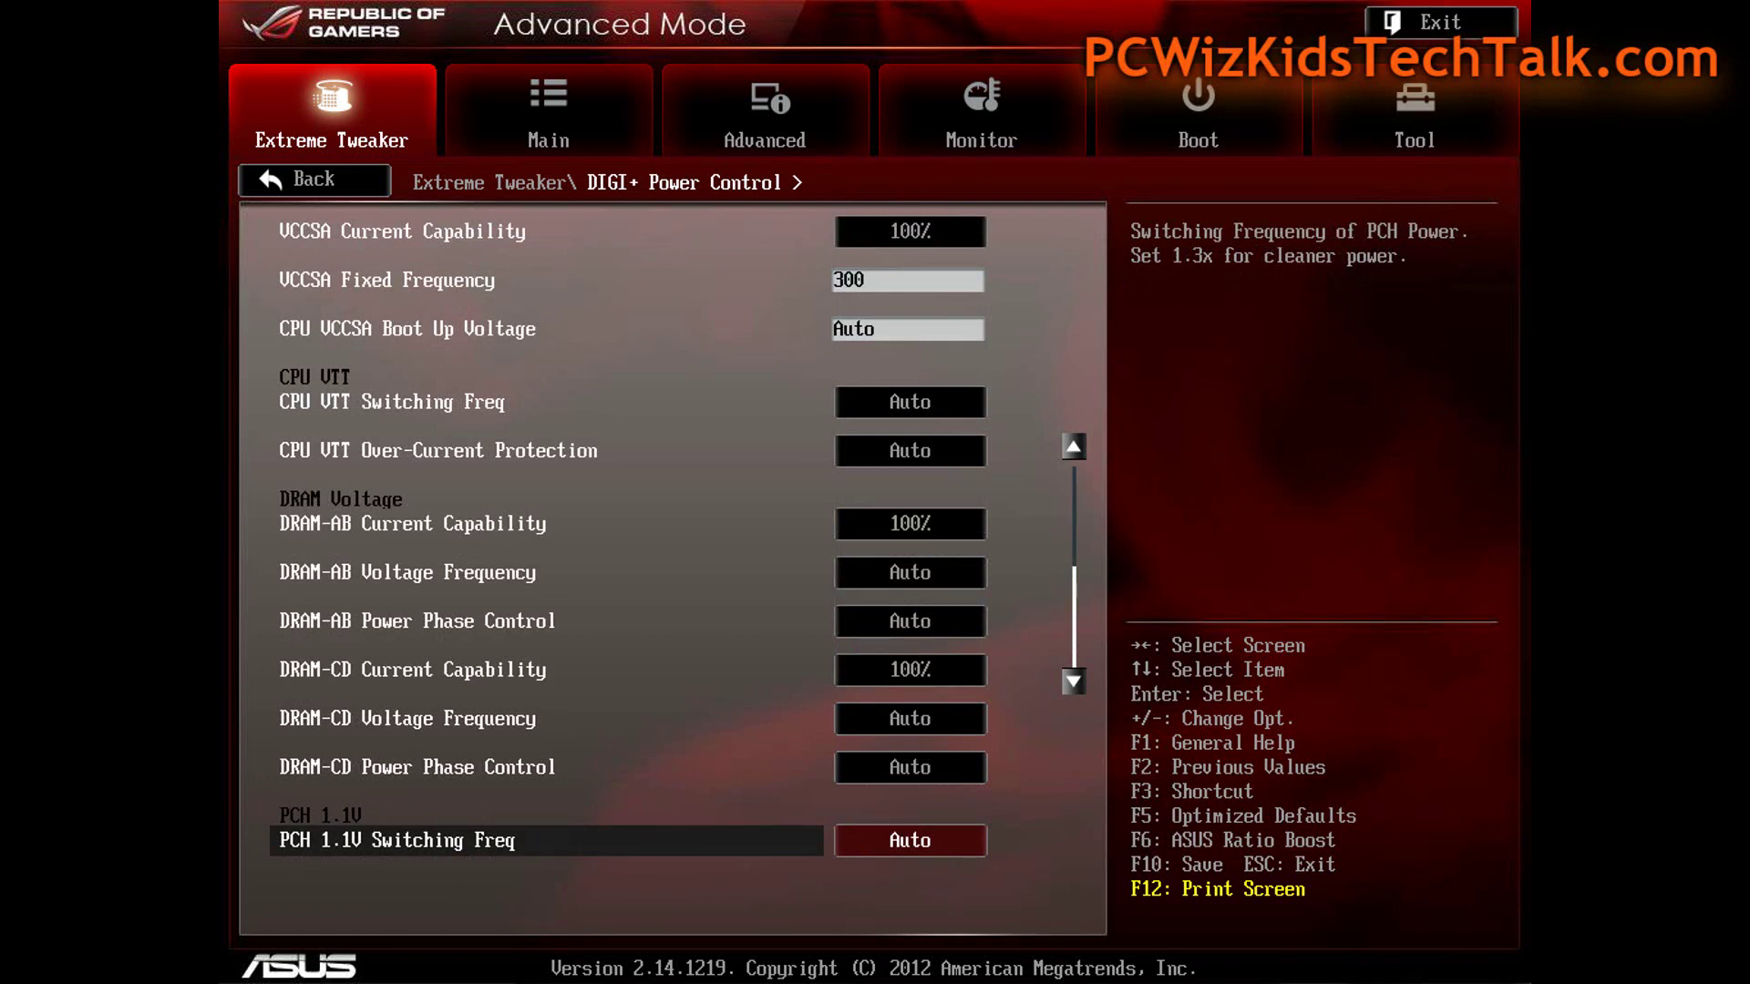
key(Right)
key(Right)
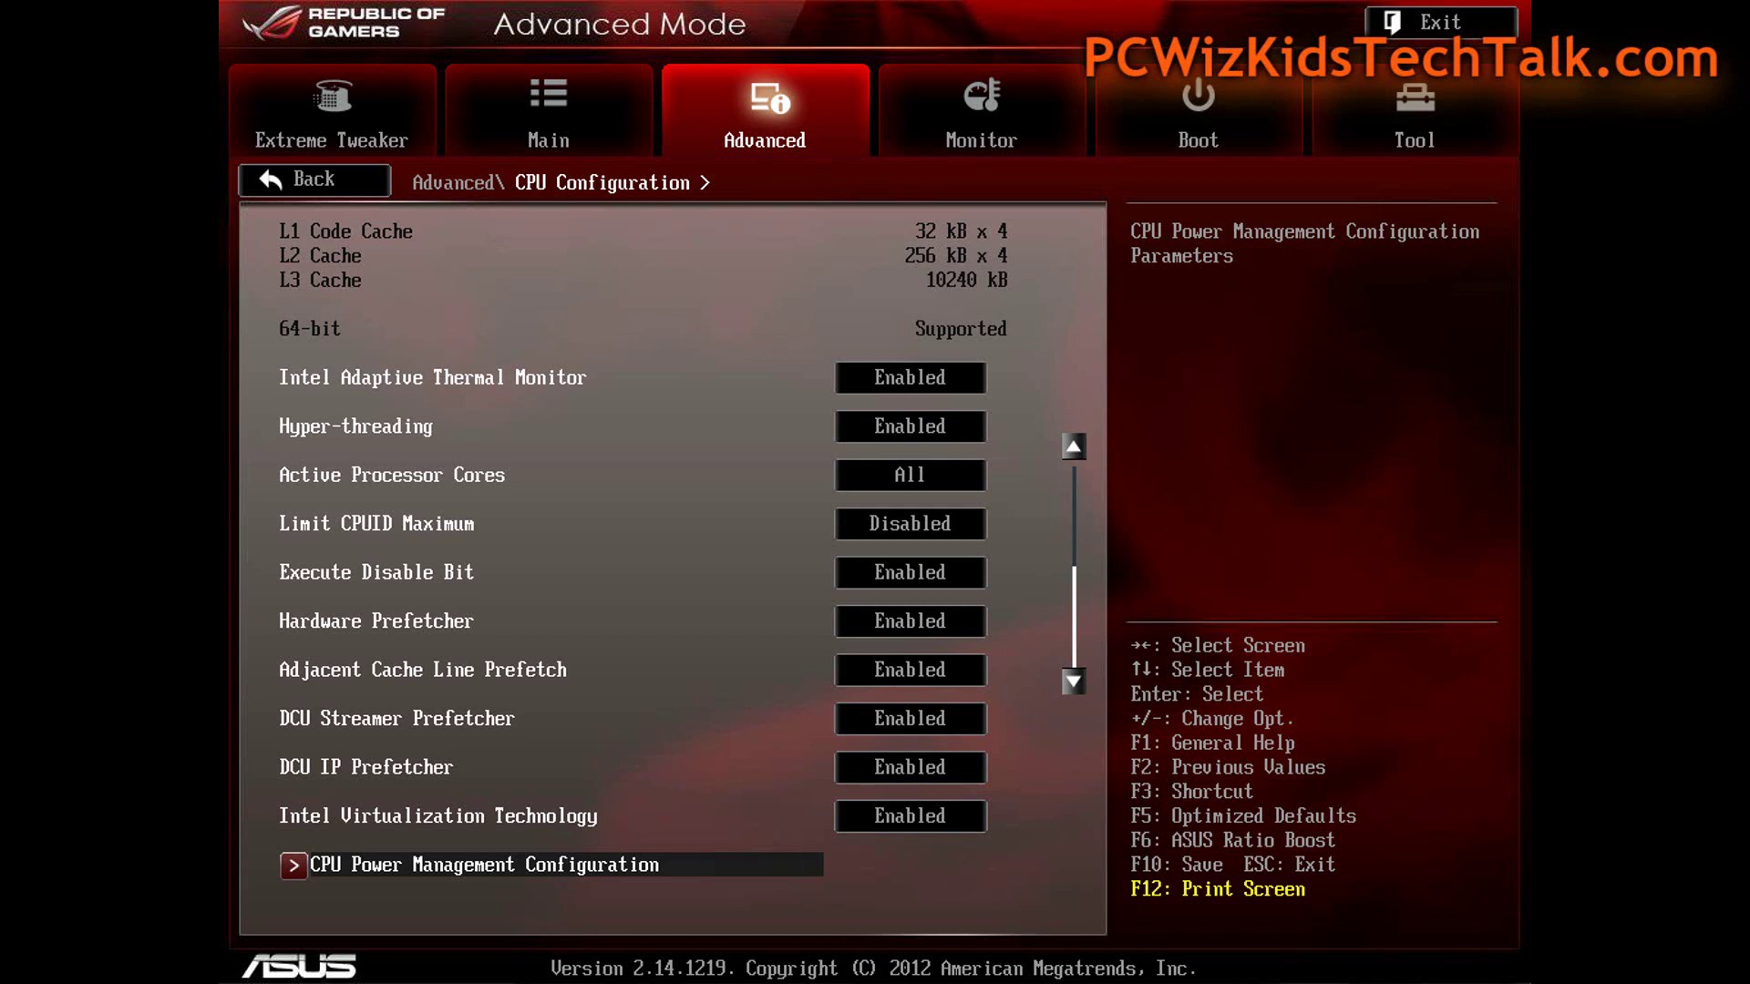
Show CPU Power Management: ratio 39, SpeedStep and C1E disabled, C-state reports Auto.
key(Return)
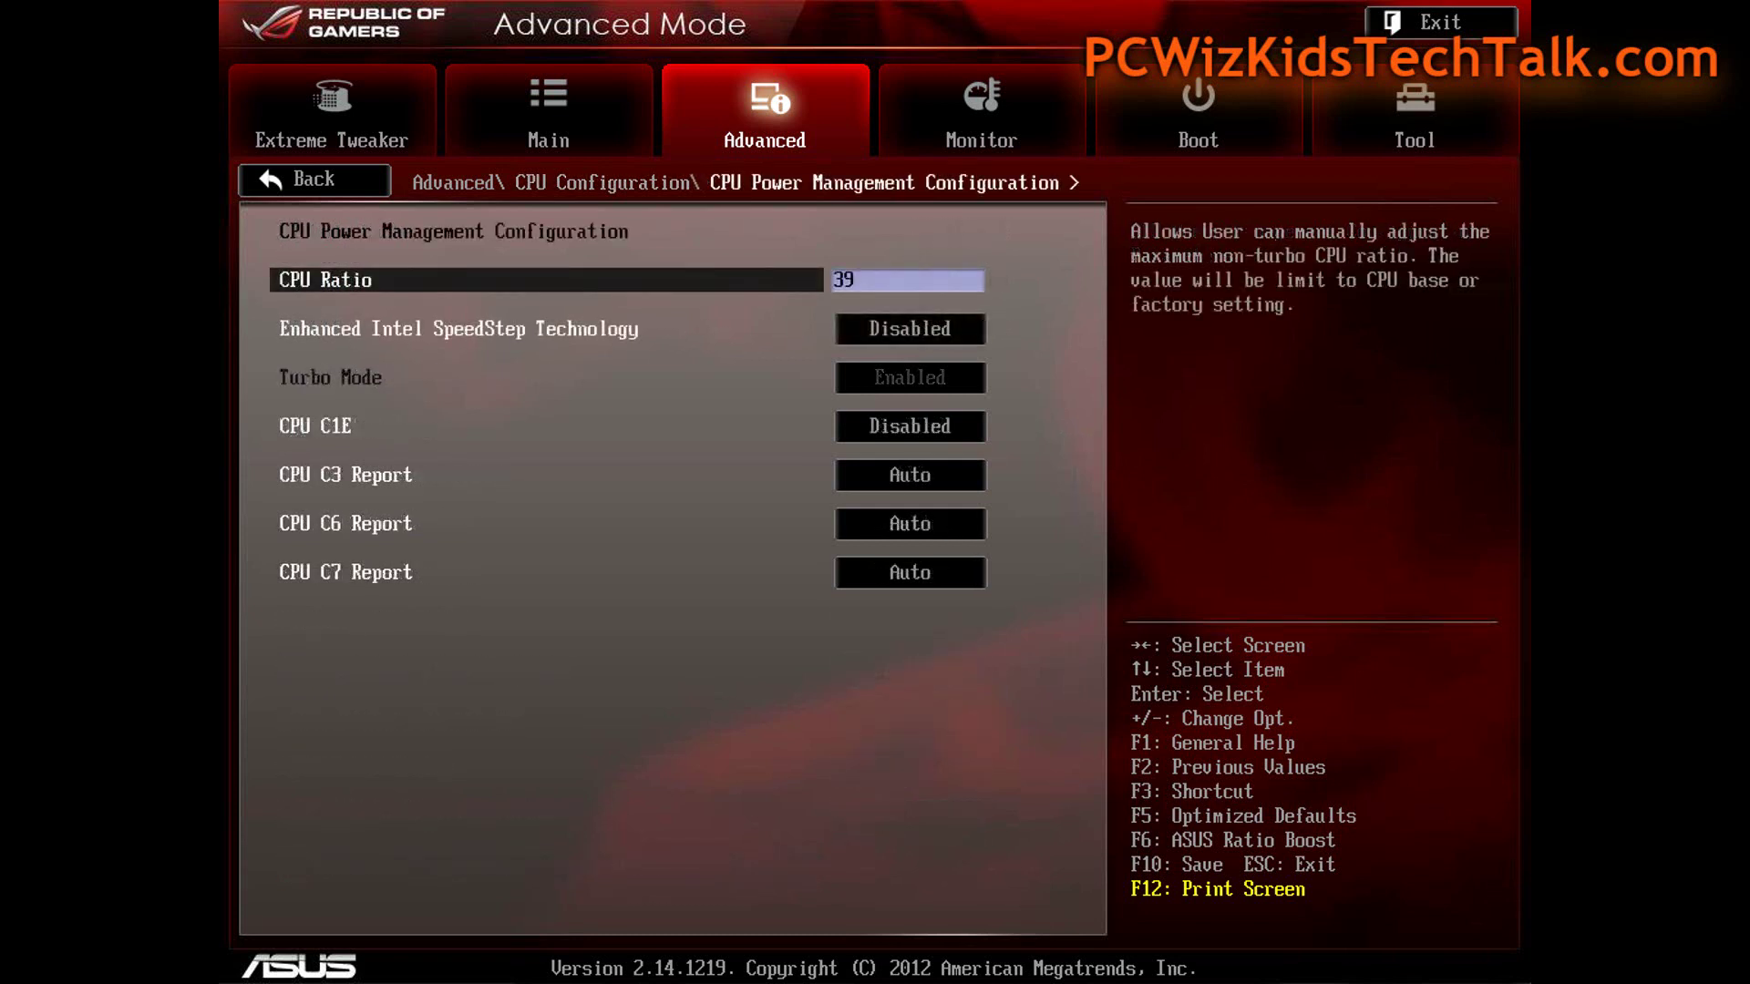